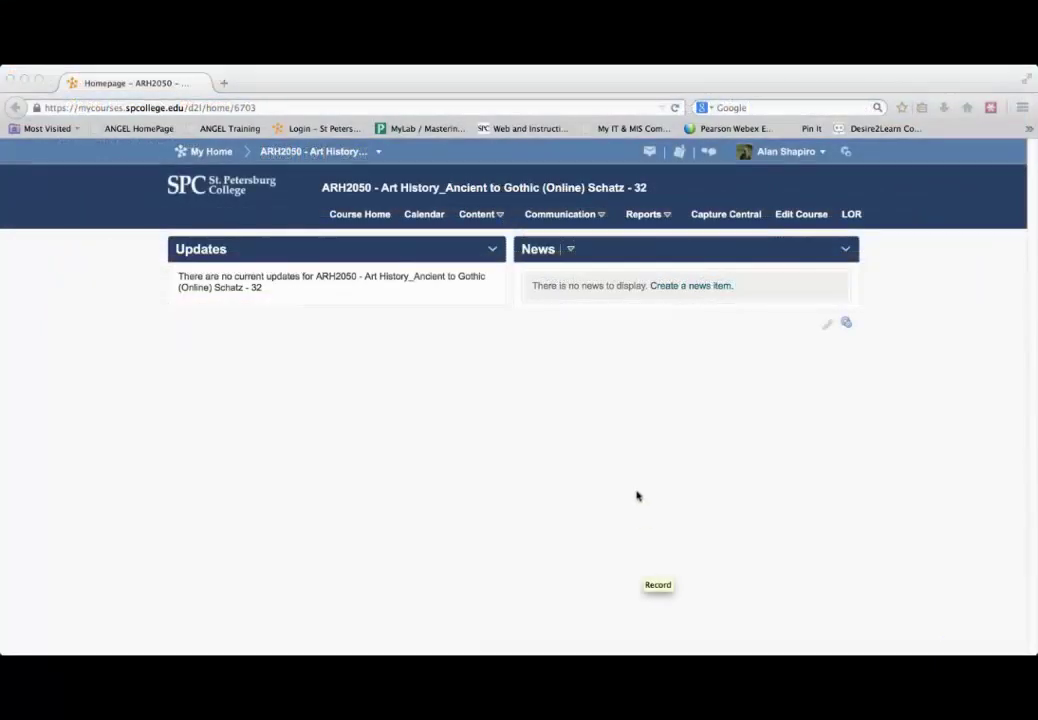
- Open the course content area and show the full Table of Contents of ENC1101 - COR
left_click(491, 218)
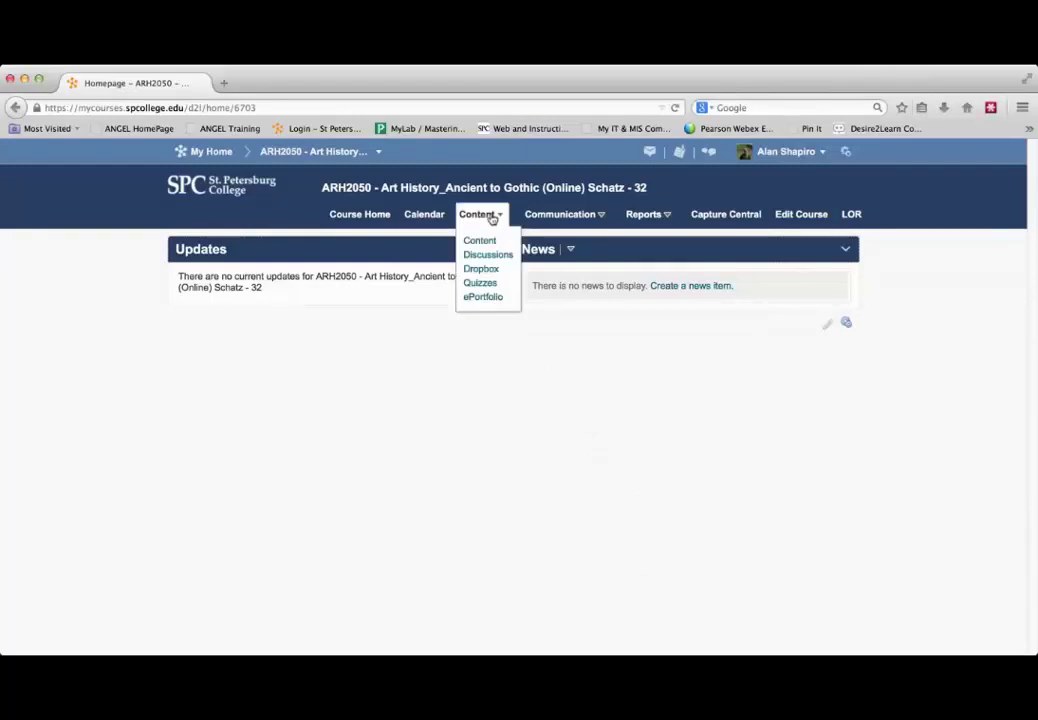
left_click(478, 243)
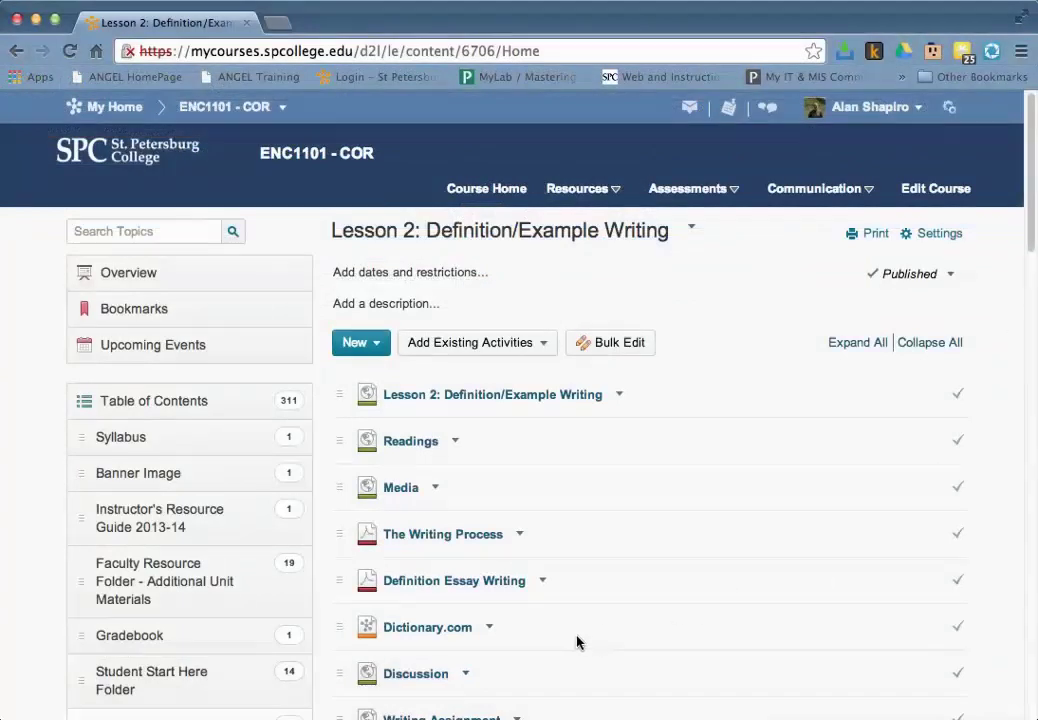
left_click(148, 403)
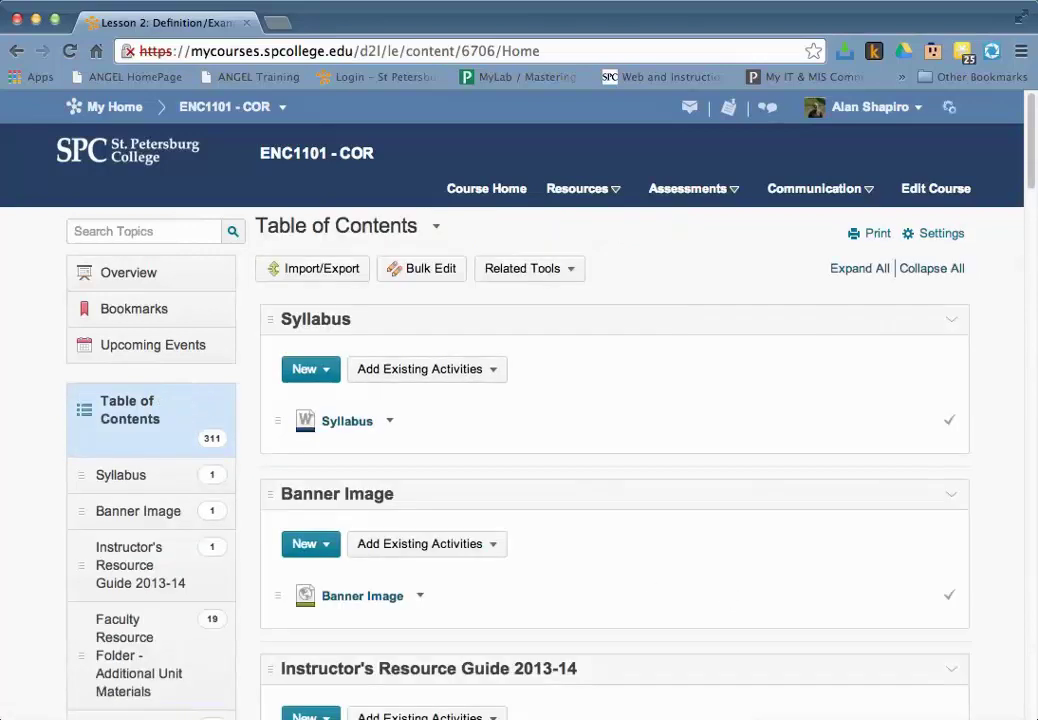
- Open the Fall 2013 Library Orientation Schedule link to check how it loads, and return to the course content
left_click_drag(1034, 168, 1032, 312)
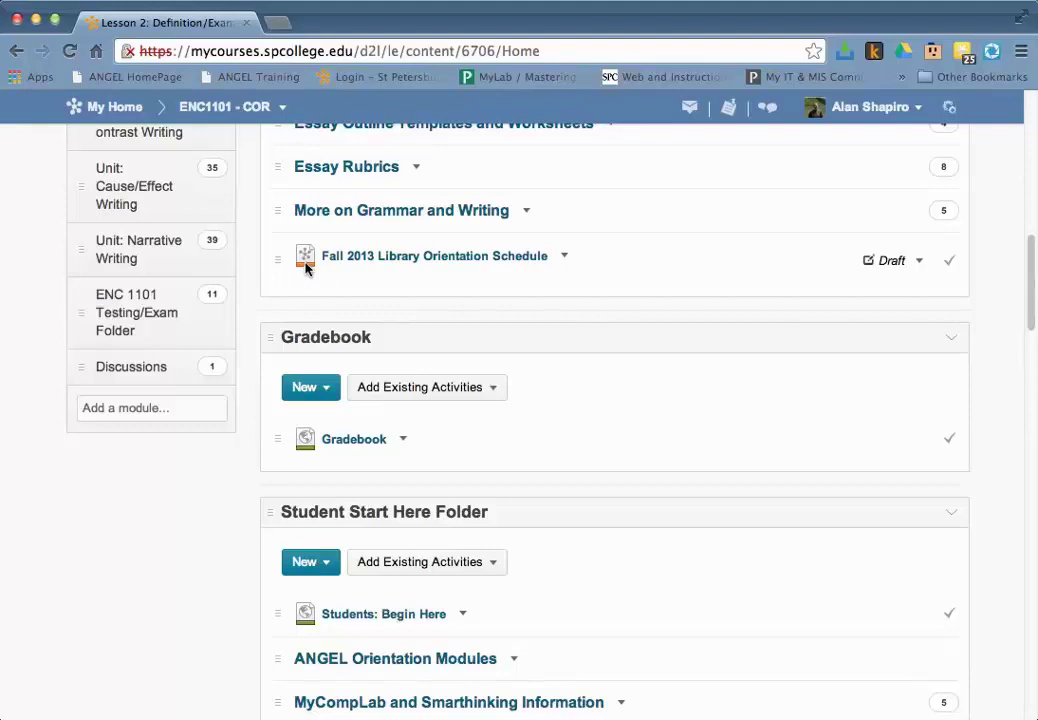
left_click(419, 259)
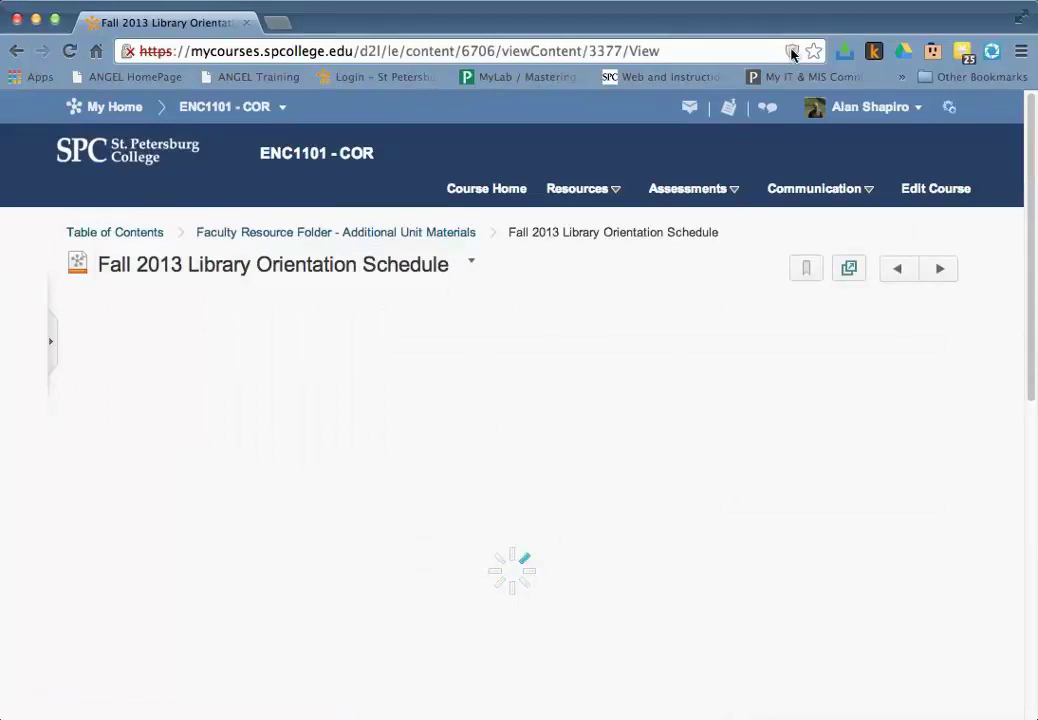
mouse_move(793, 56)
left_click(19, 56)
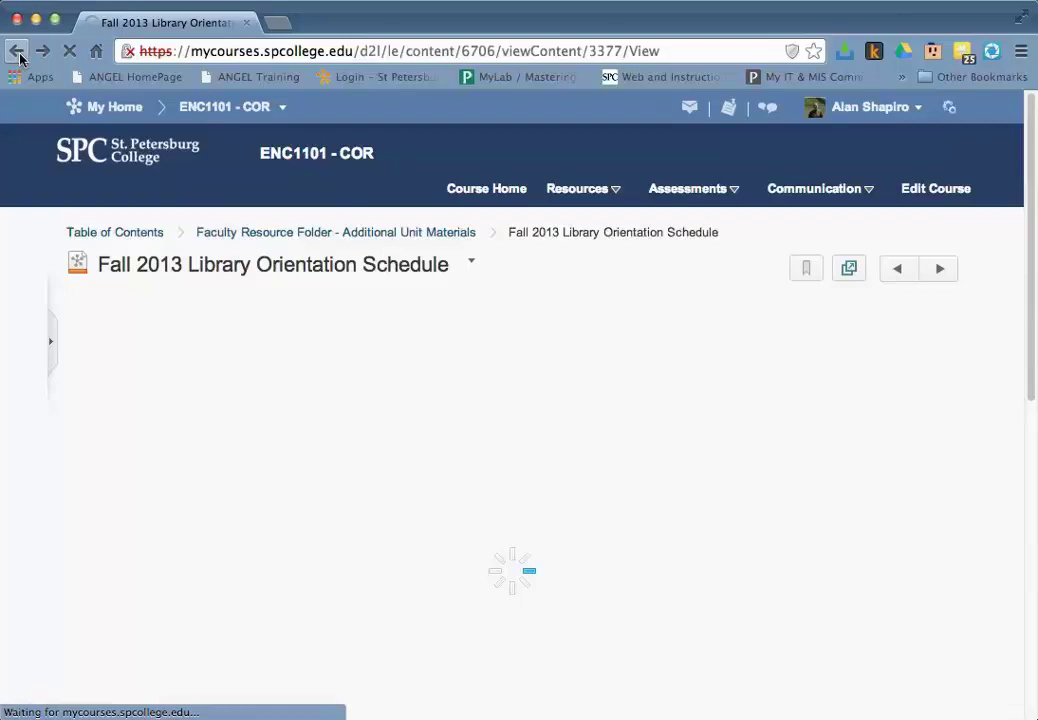
- Open the Unit One: Definition/Example Writing module
scroll(628, 401, "down", 1)
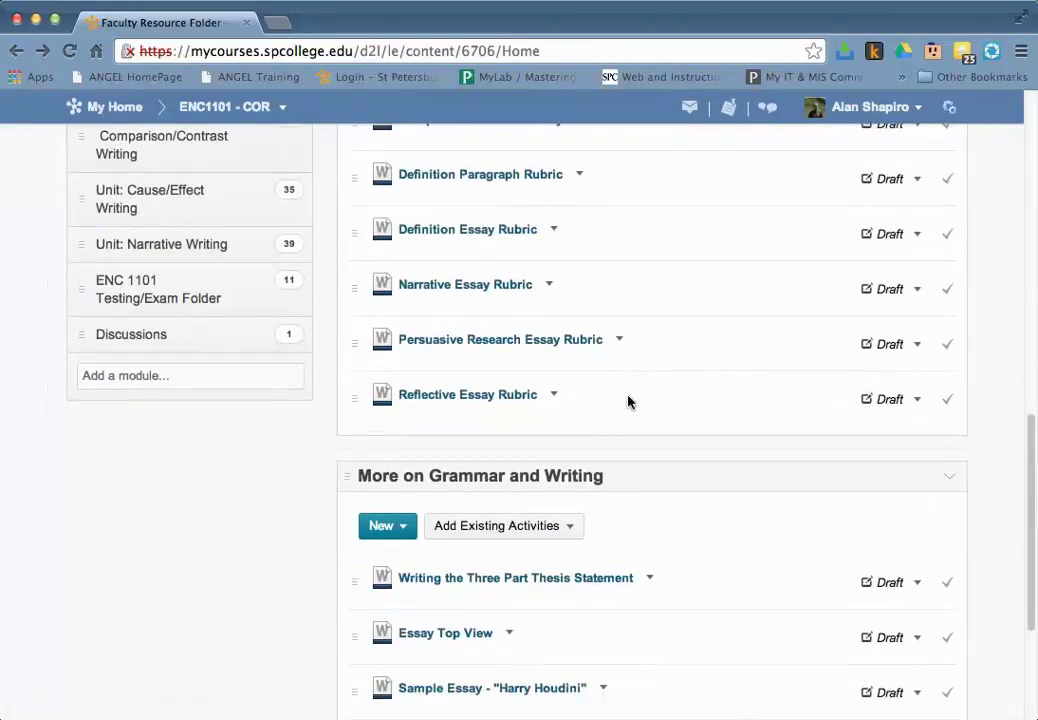
scroll(628, 401, "up", 10)
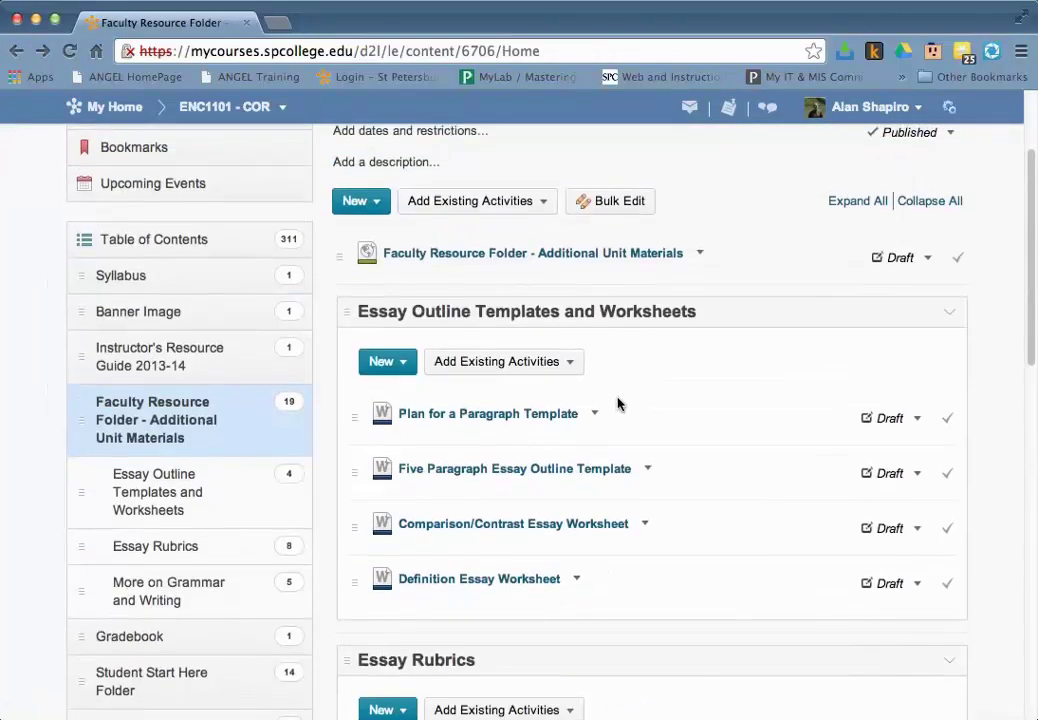
scroll(617, 403, "up", 2)
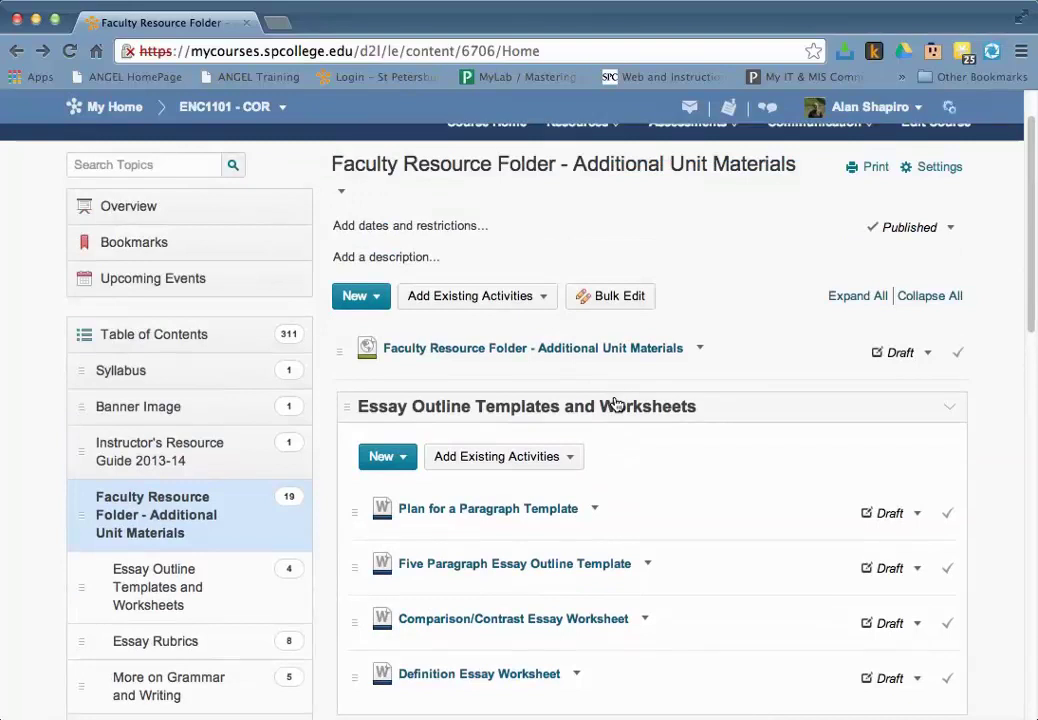
scroll(617, 403, "down", 4)
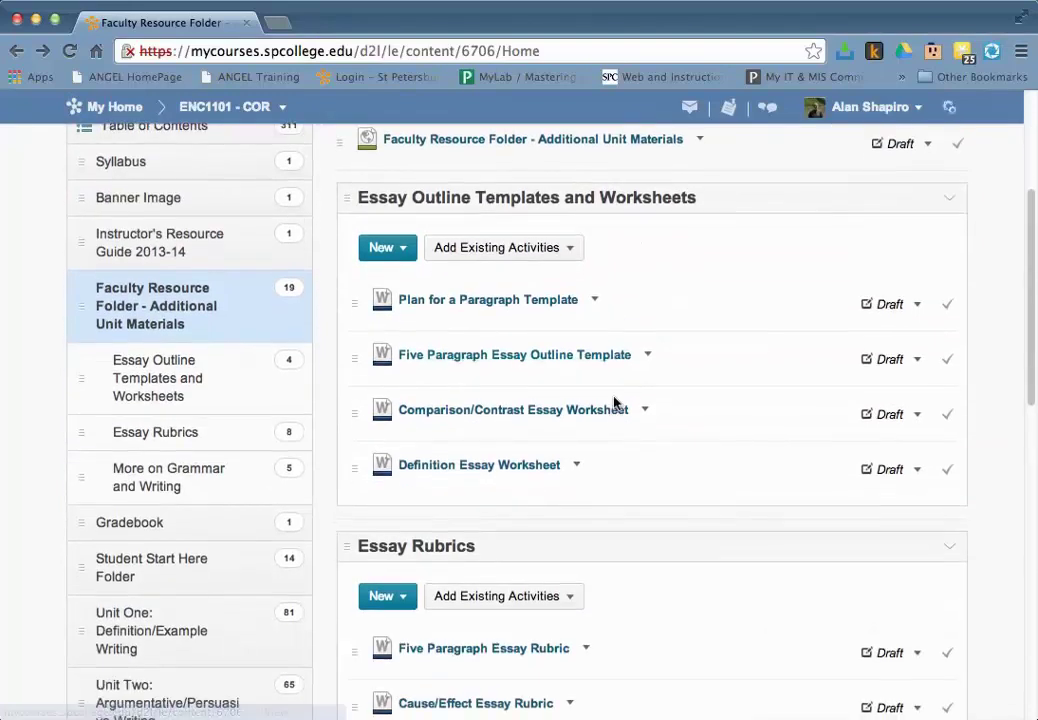
scroll(614, 403, "down", 4)
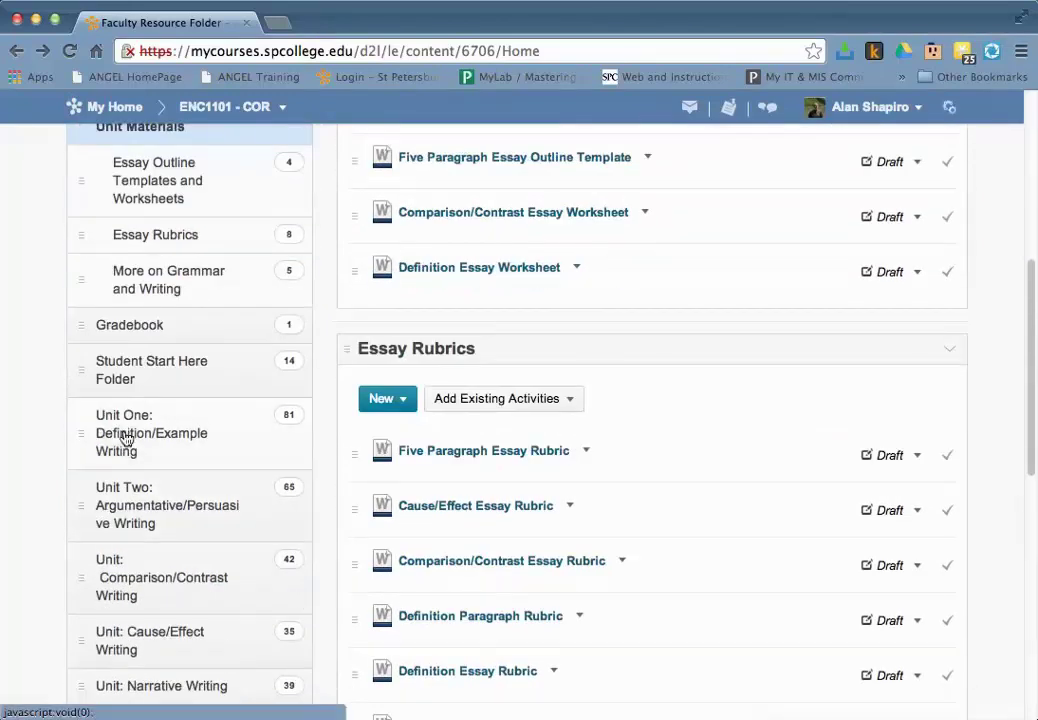
left_click(125, 436)
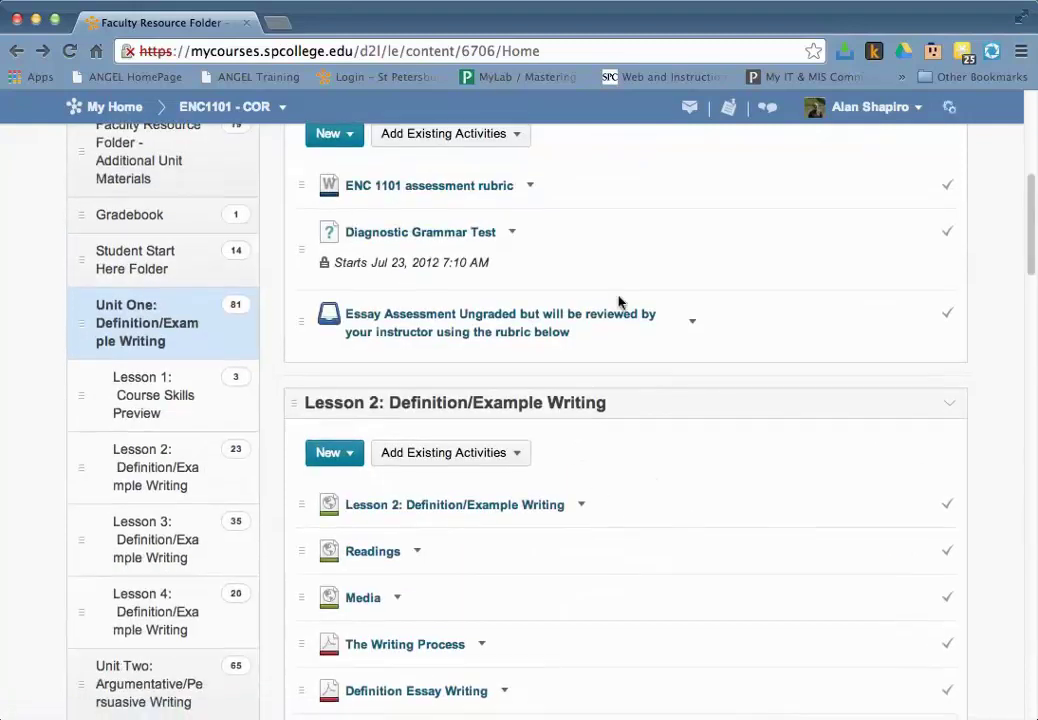
- Review the lessons in Unit One and turn on bulk editing for the whole module
scroll(655, 390, "up", 8)
scroll(655, 396, "down", 12)
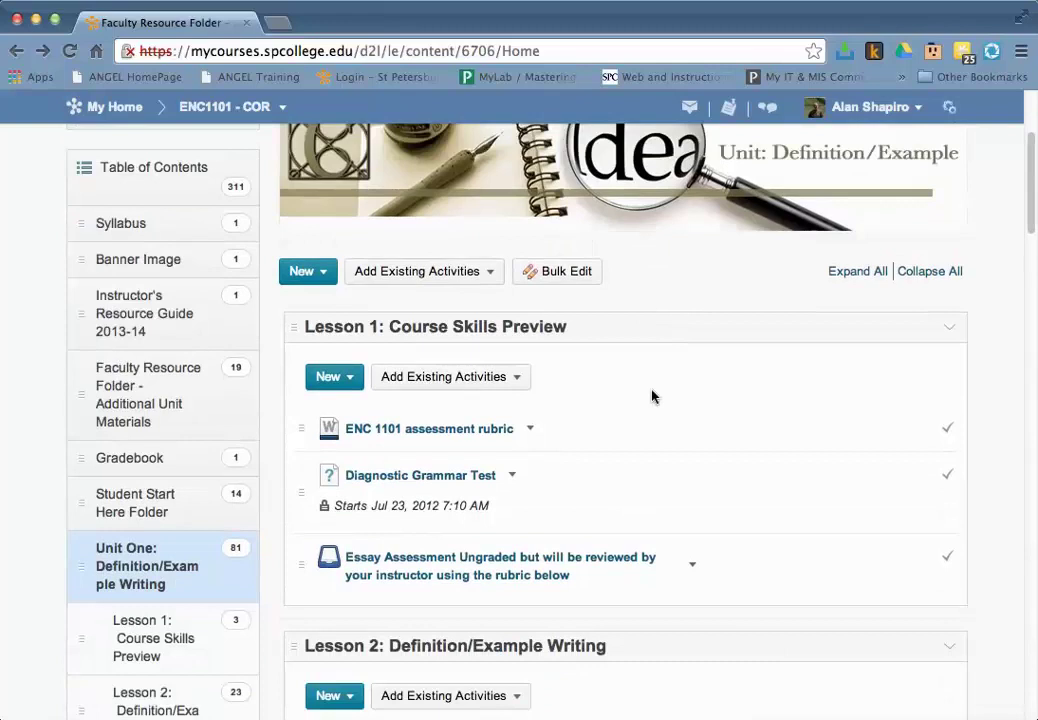
scroll(647, 392, "down", 15)
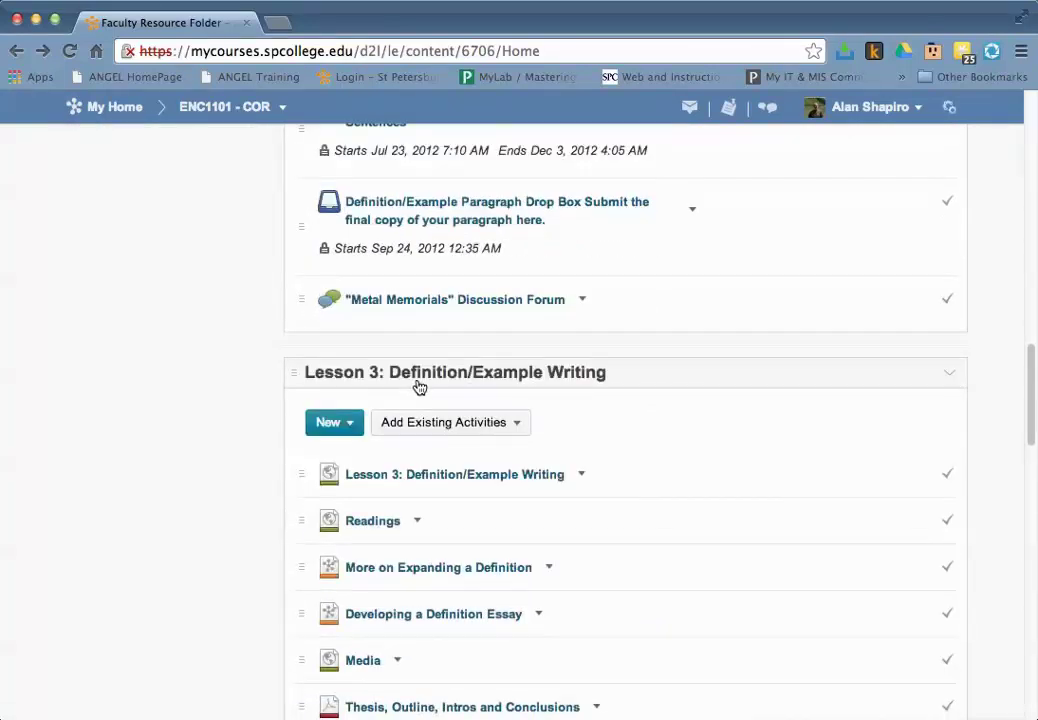
scroll(606, 397, "up", 20)
scroll(606, 397, "up", 5)
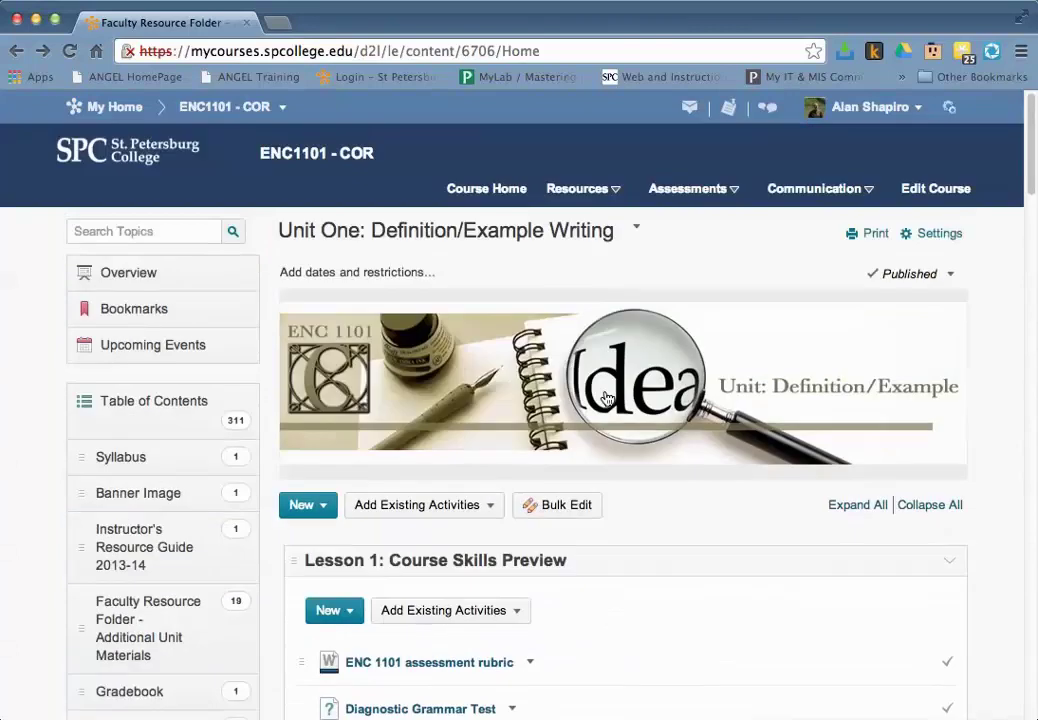
scroll(616, 424, "down", 3)
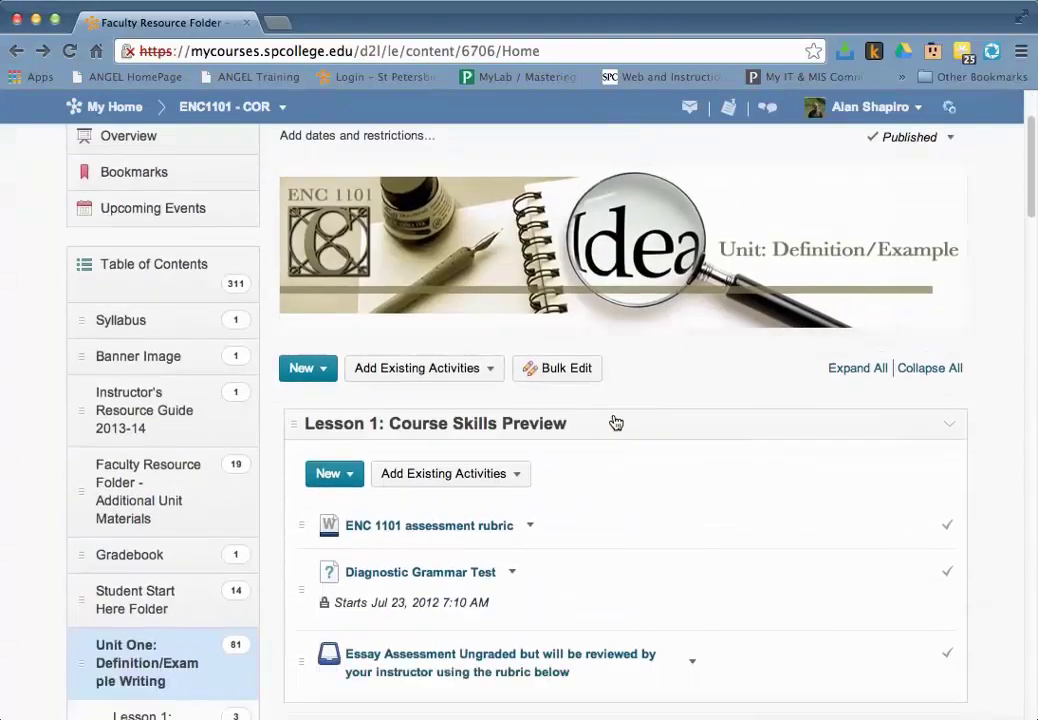
left_click(558, 376)
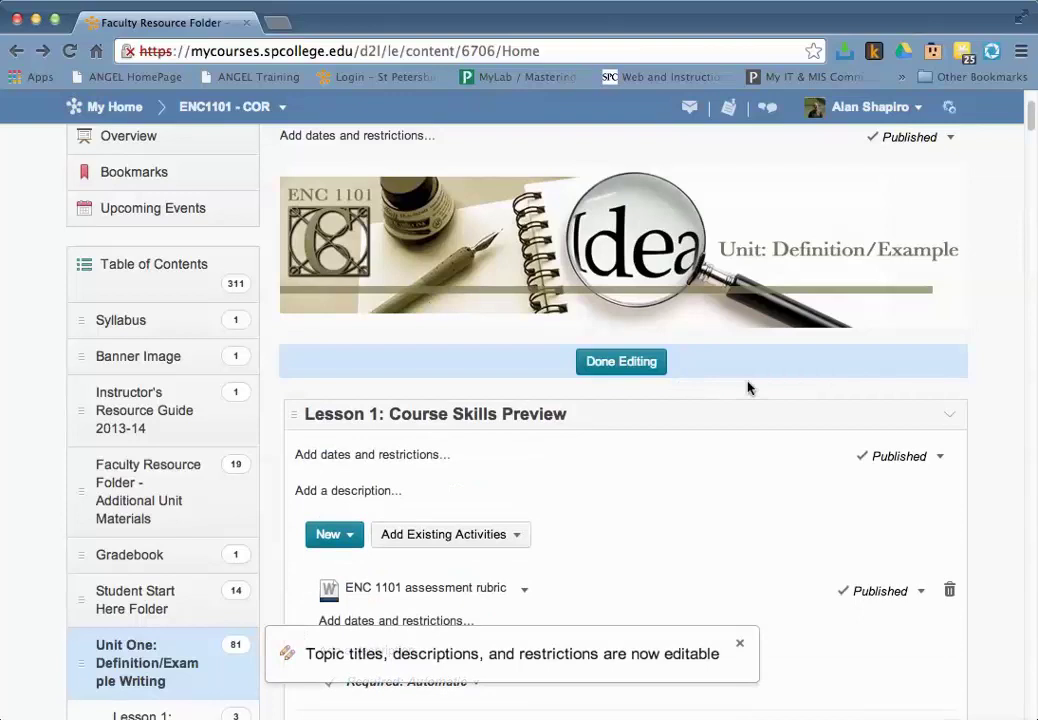
- Set the Dictionary.com link in Lesson 2 to open as an external resource
left_click_drag(1030, 128, 1031, 177)
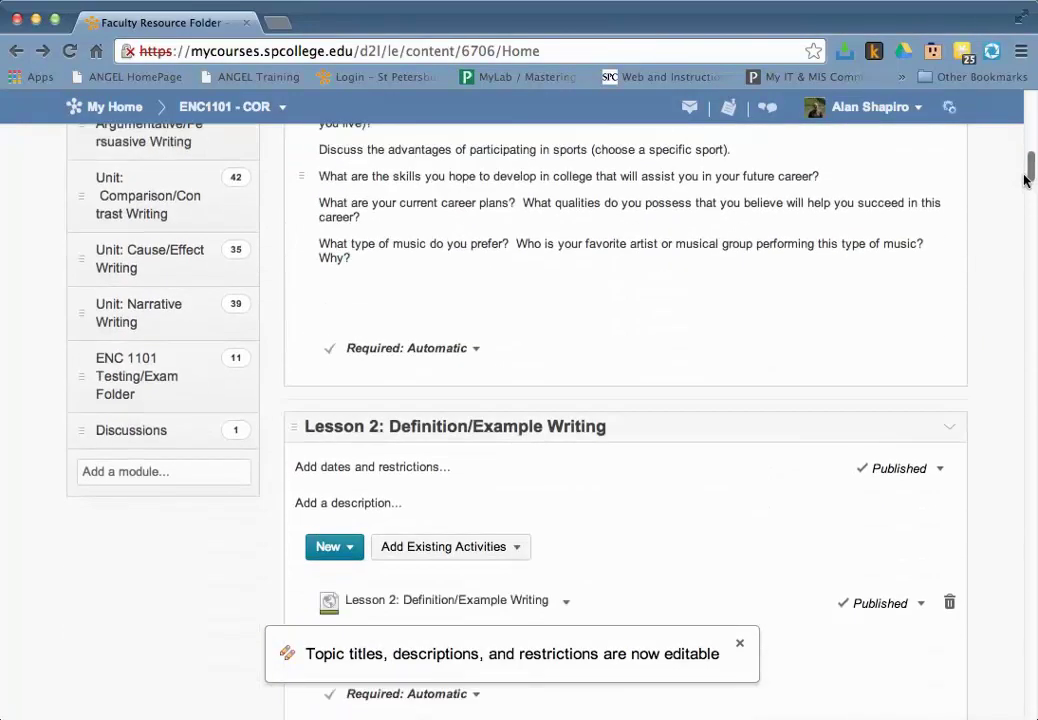
left_click(740, 645)
left_click_drag(1032, 178, 1031, 232)
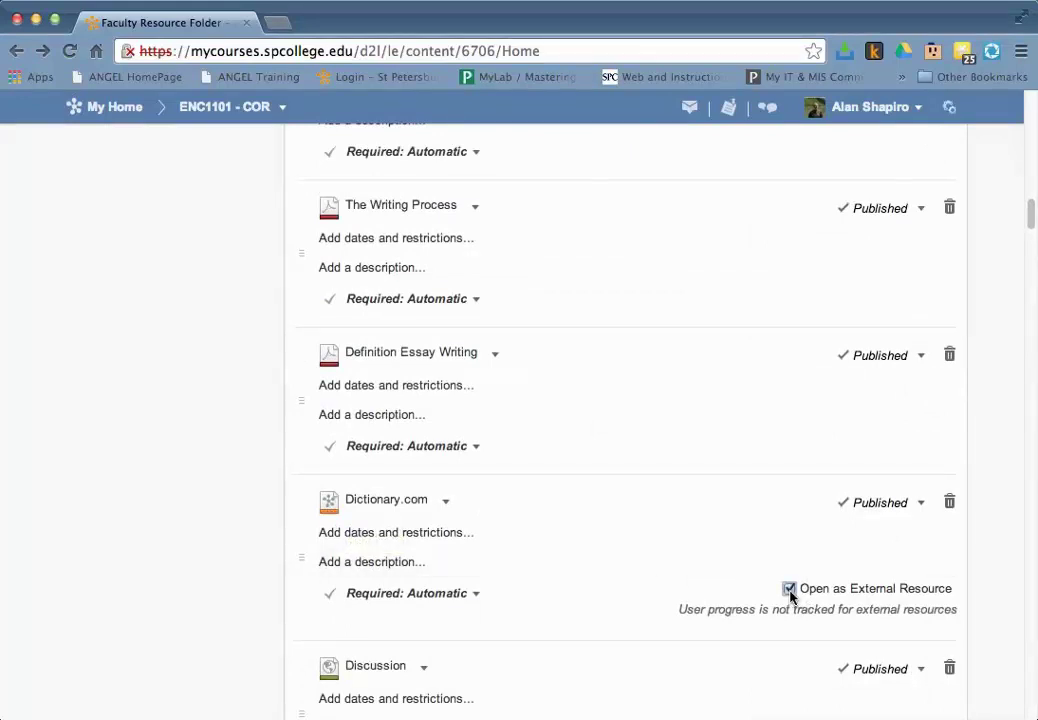
- Set the More on Expanding a Definition and Developing a Definition Essay links to open as external resources
left_click_drag(1031, 213, 1033, 378)
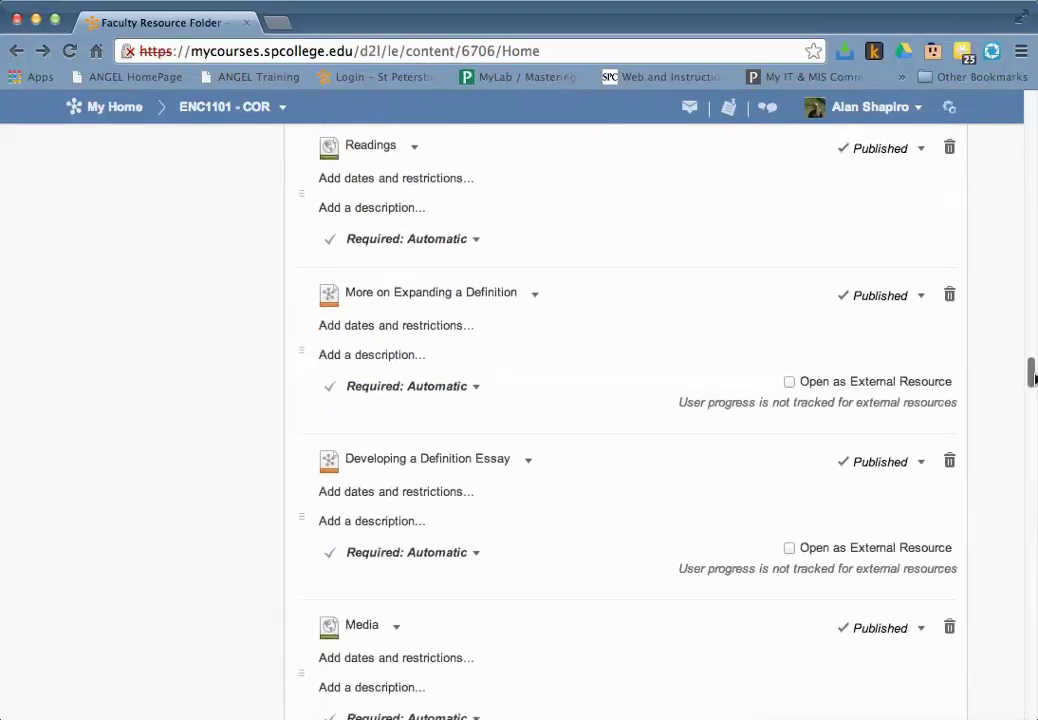
left_click(790, 383)
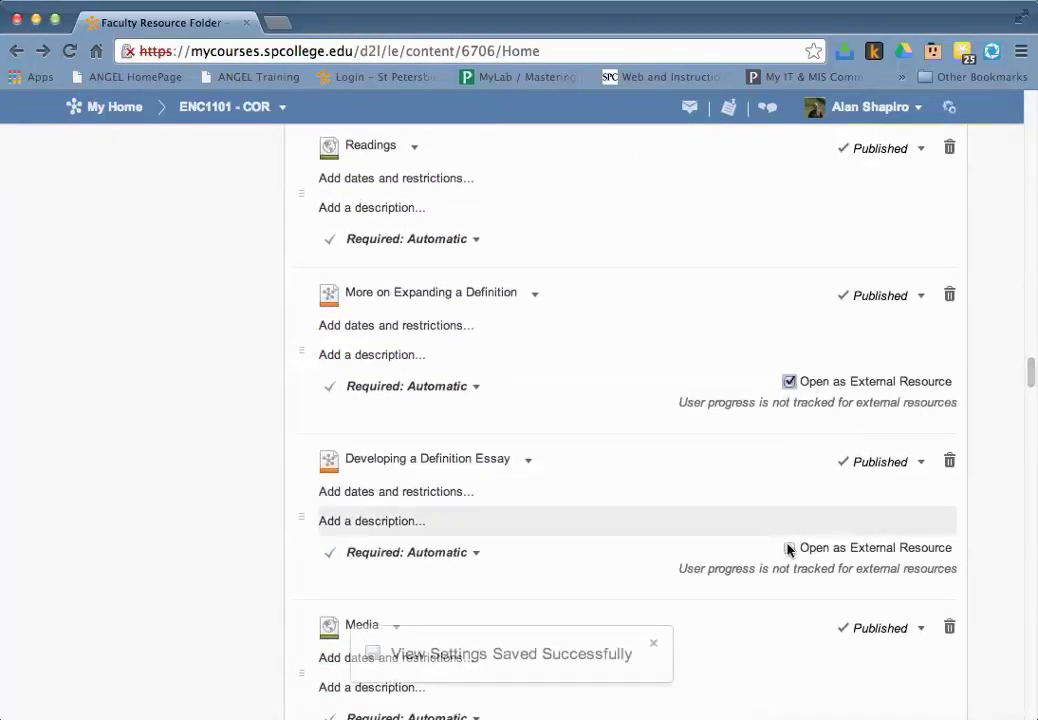
left_click(789, 548)
- Set two more web links in Unit One to open as external resources, and finish bulk editing
left_click_drag(1031, 368, 1030, 112)
left_click(789, 334)
left_click(789, 464)
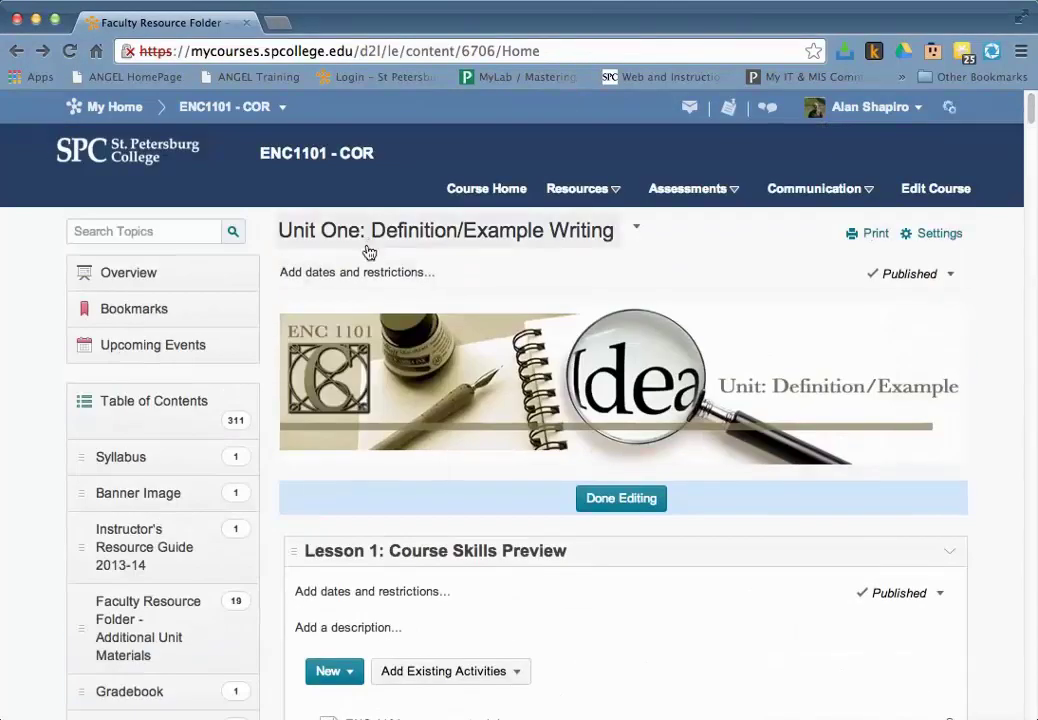
left_click(626, 504)
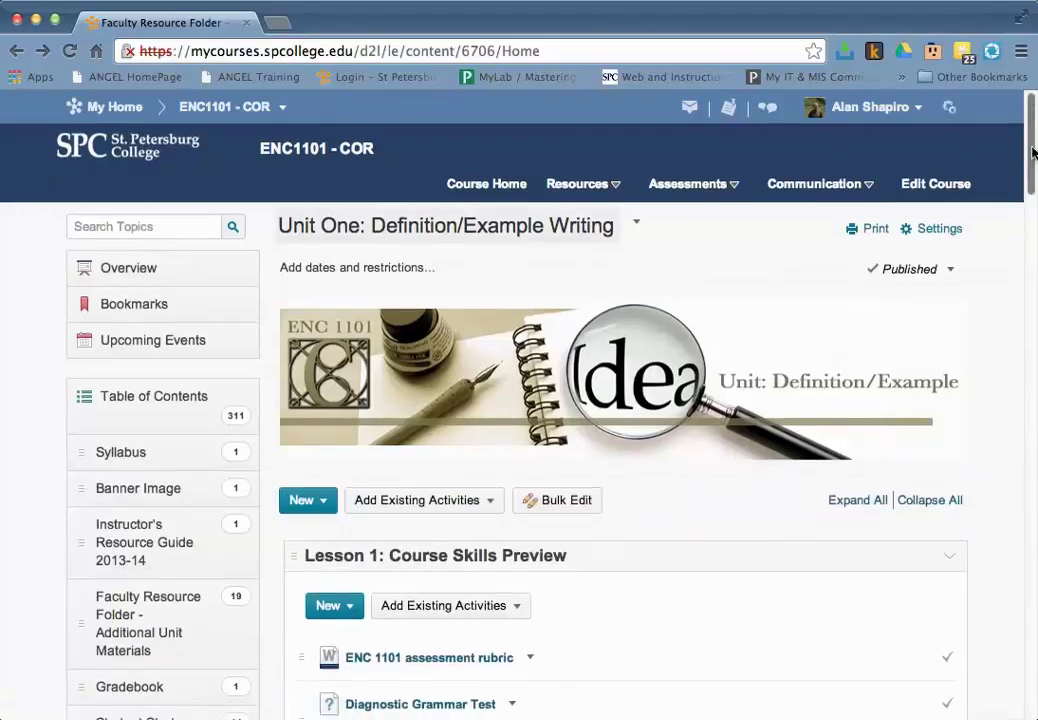
- Test the Dictionary.com link by opening the site in a new window, and close that window
left_click_drag(1031, 162, 1022, 280)
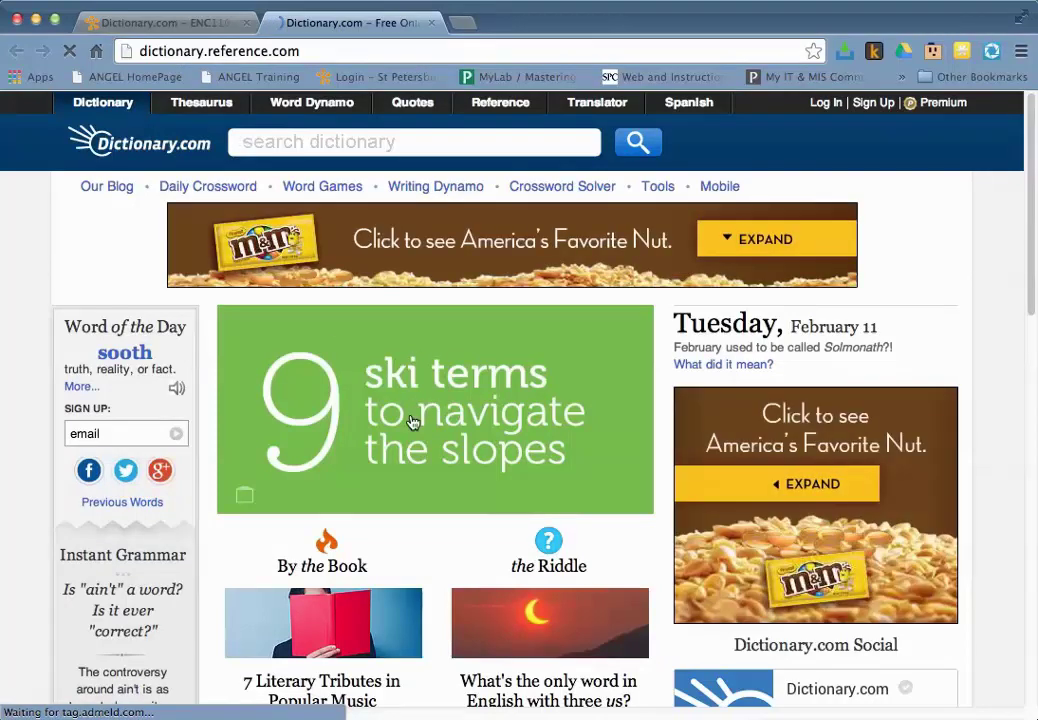
left_click(432, 22)
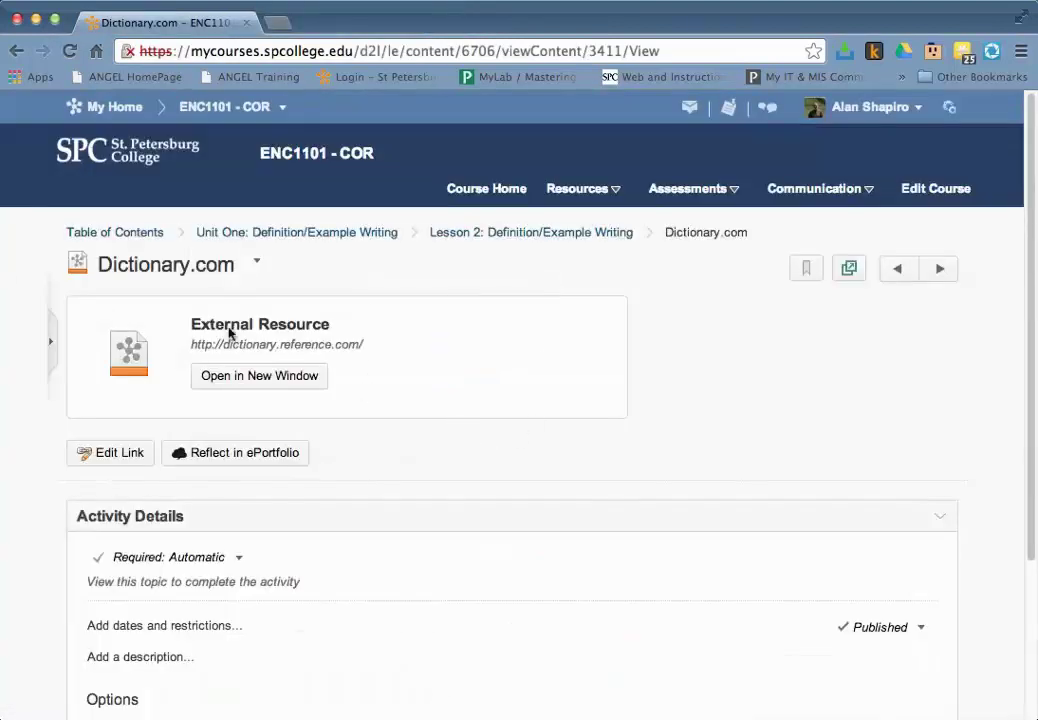